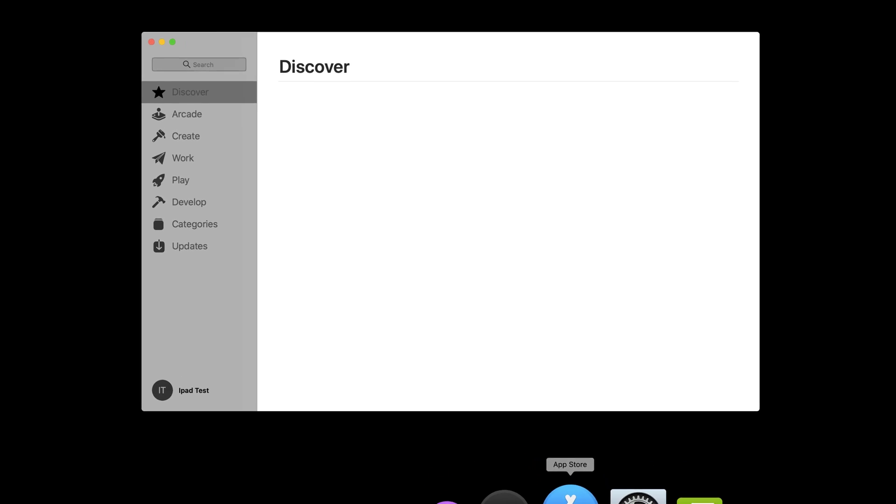
# Step: Search the App Store for 'slack' and install the Slack app
pyautogui.click(215, 63)
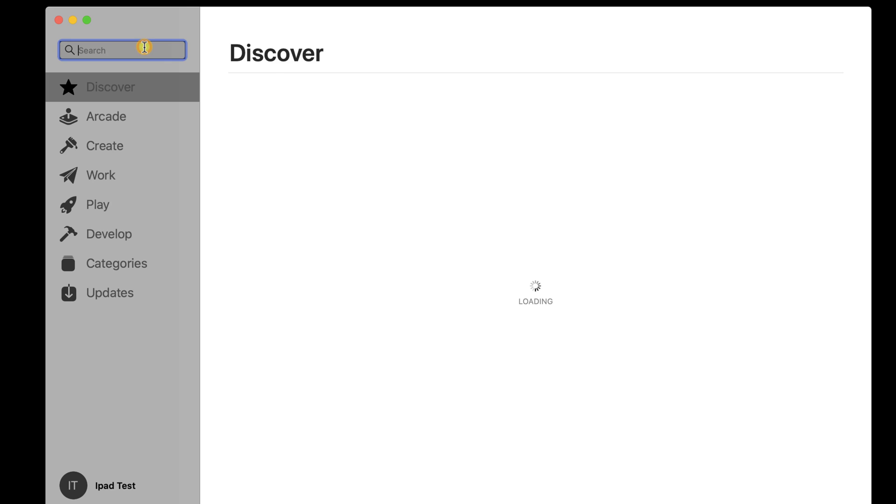
pyautogui.write('sl')
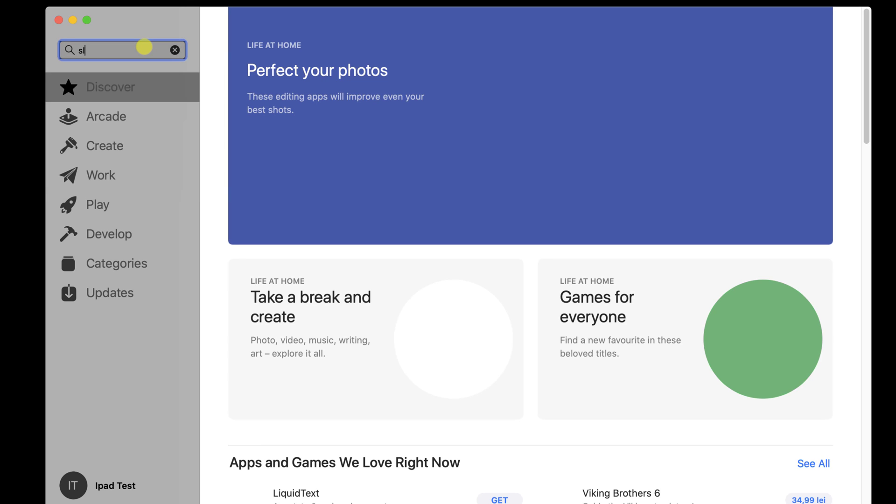
pyautogui.write('ack')
pyautogui.press('Return')
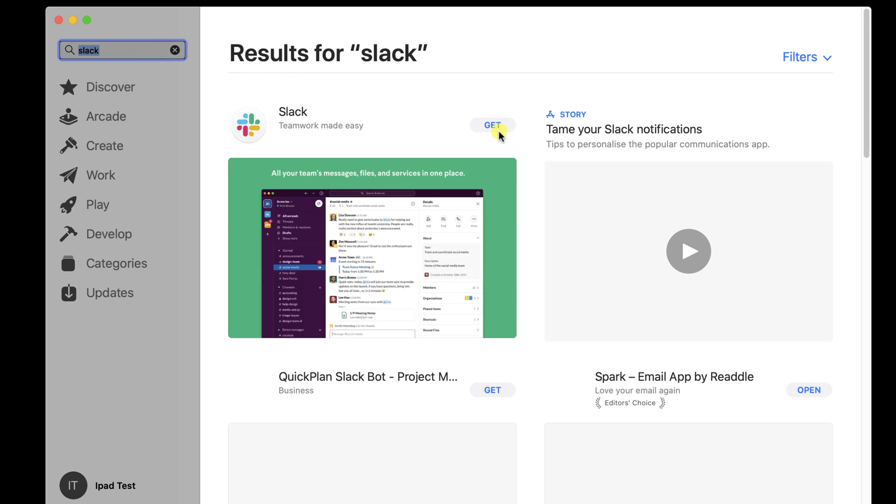
pyautogui.click(499, 130)
pyautogui.click(499, 127)
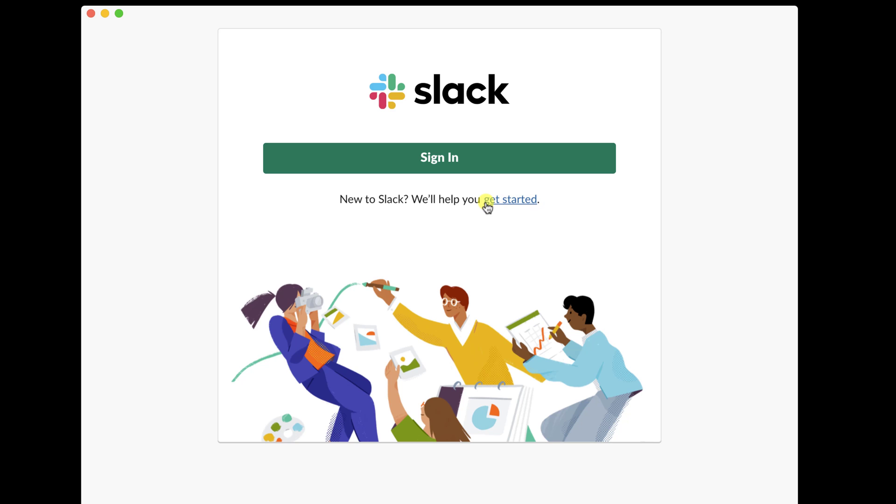
# Step: From Slack's welcome screen, open the get-started page in Chrome
pyautogui.click(487, 203)
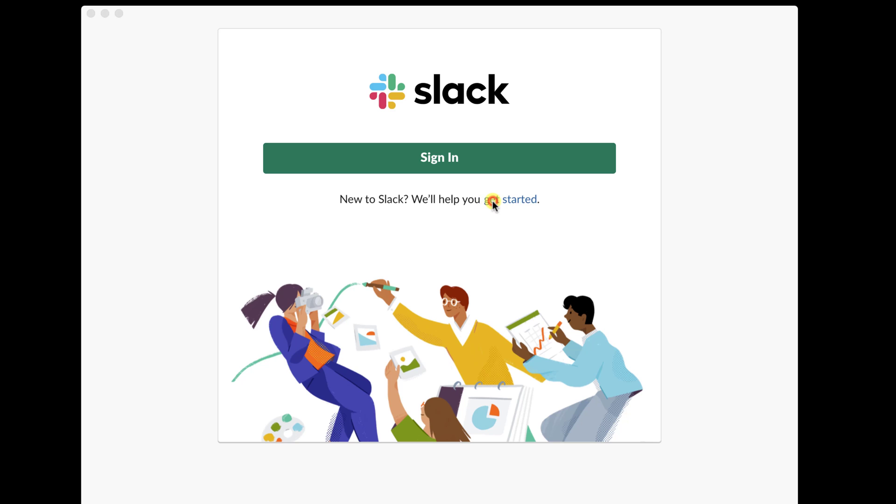
pyautogui.click(492, 201)
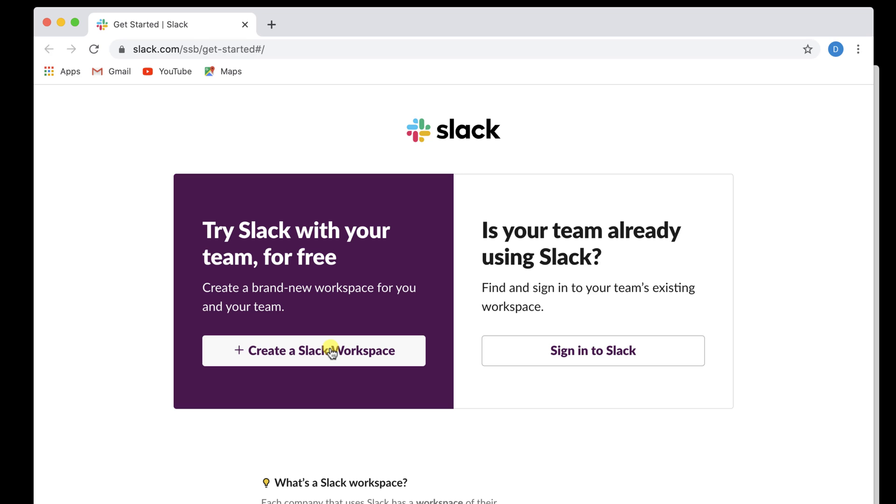
# Step: Start a new Slack workspace with your Gmail address, accepting Slack tips emails
pyautogui.click(331, 351)
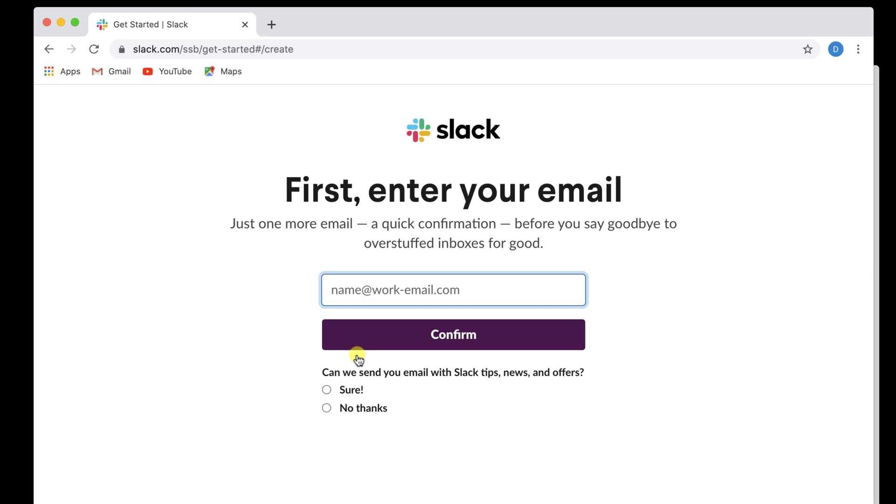
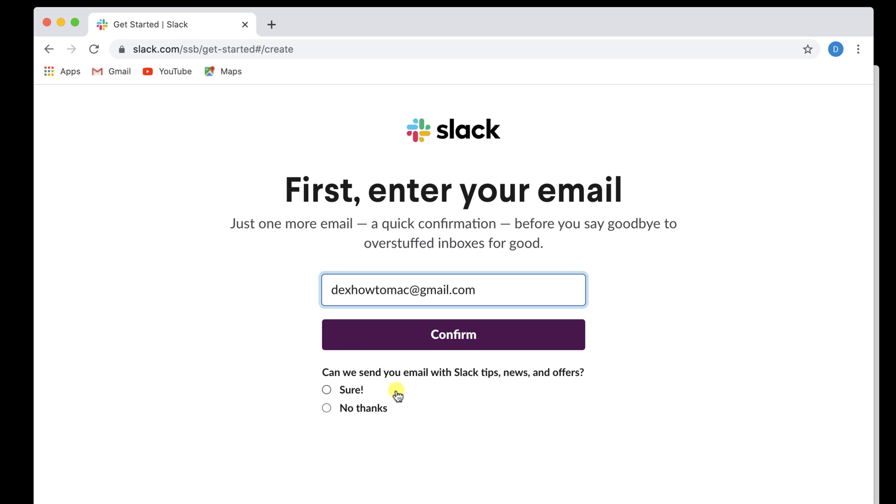
pyautogui.click(346, 392)
pyautogui.click(474, 333)
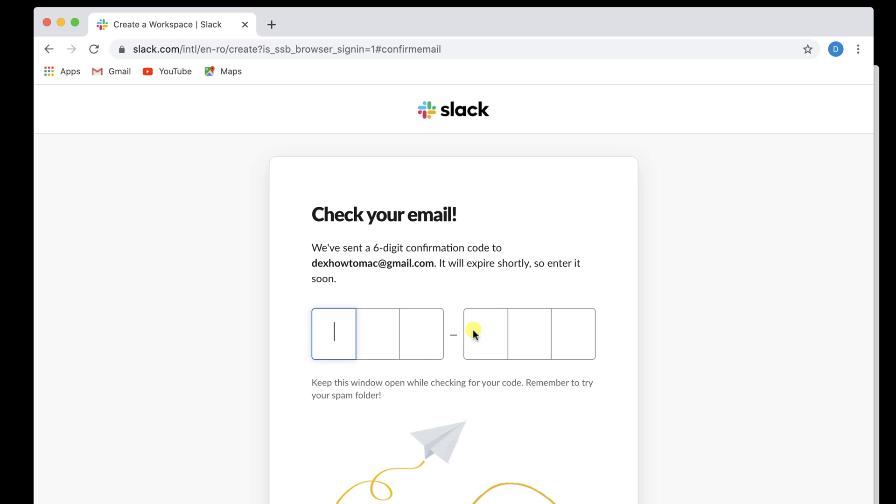
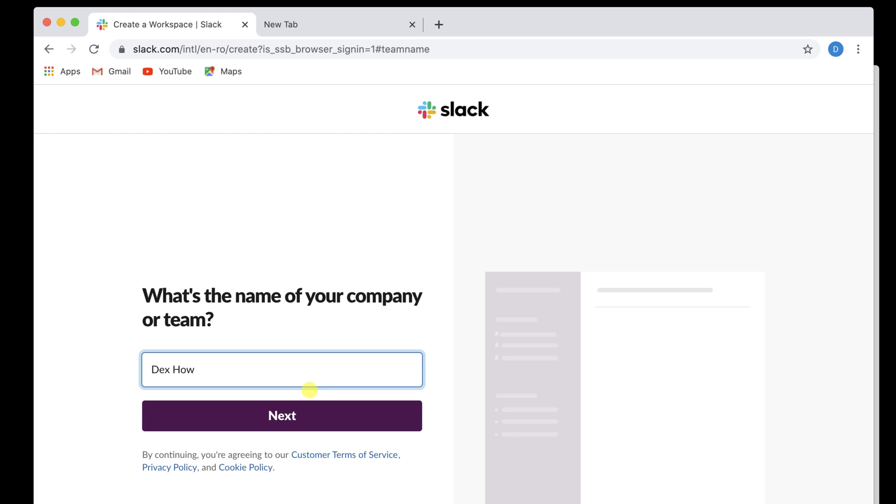
# Step: Enter the emailed confirmation code, name the team 'Dex How To Mac', and set project 'Sites'
pyautogui.click(314, 417)
pyautogui.click(316, 420)
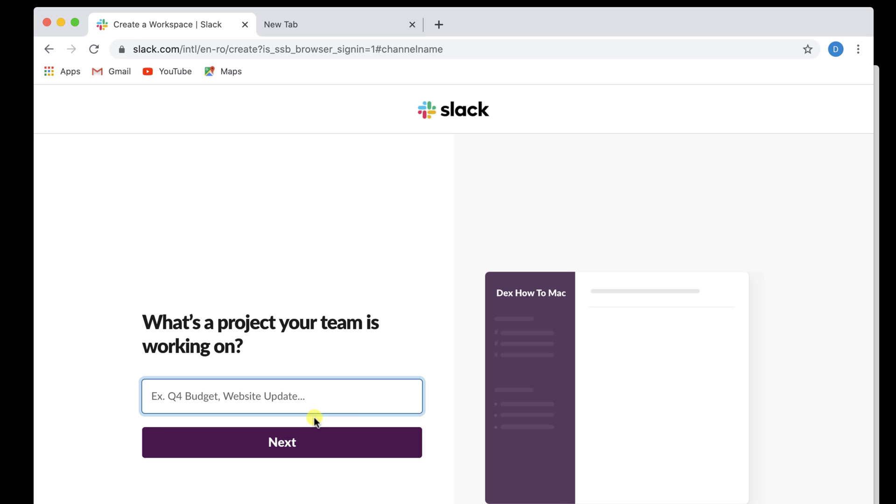
pyautogui.write('Sites')
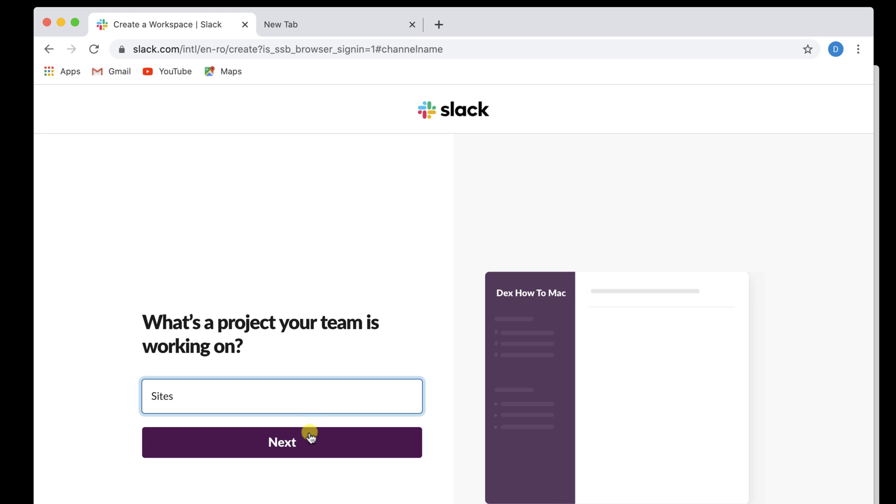
pyautogui.click(309, 436)
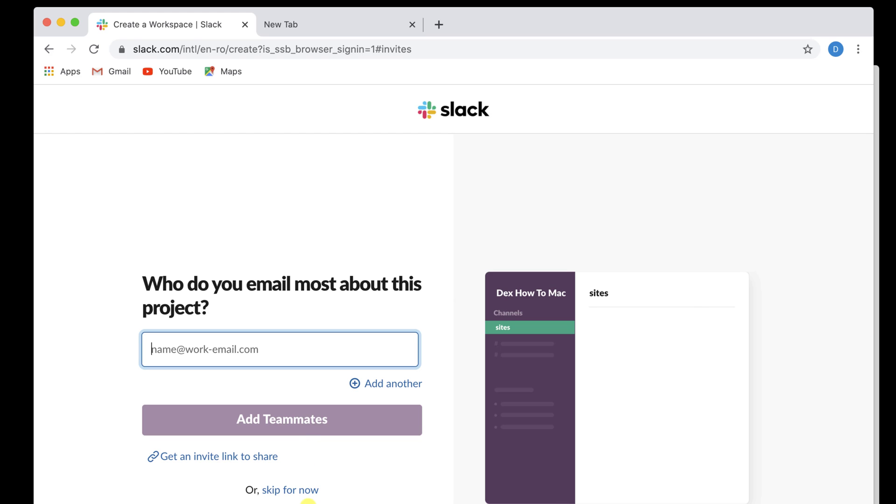
# Step: Skip inviting teammates, go to the #sites channel, and allow Chrome to open Slack
pyautogui.click(295, 491)
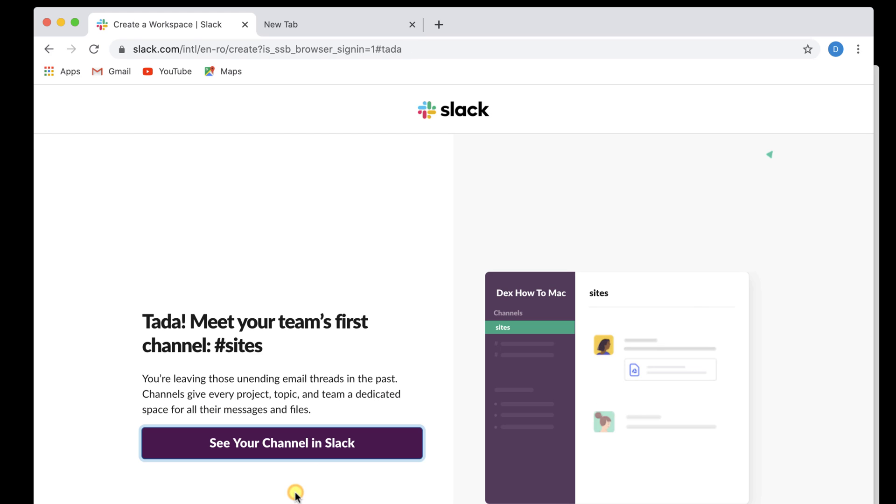
pyautogui.click(305, 444)
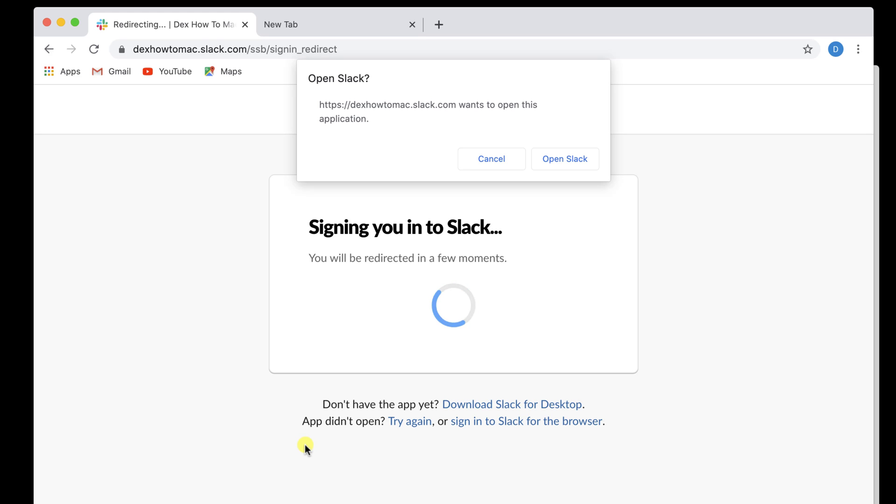
pyautogui.click(579, 154)
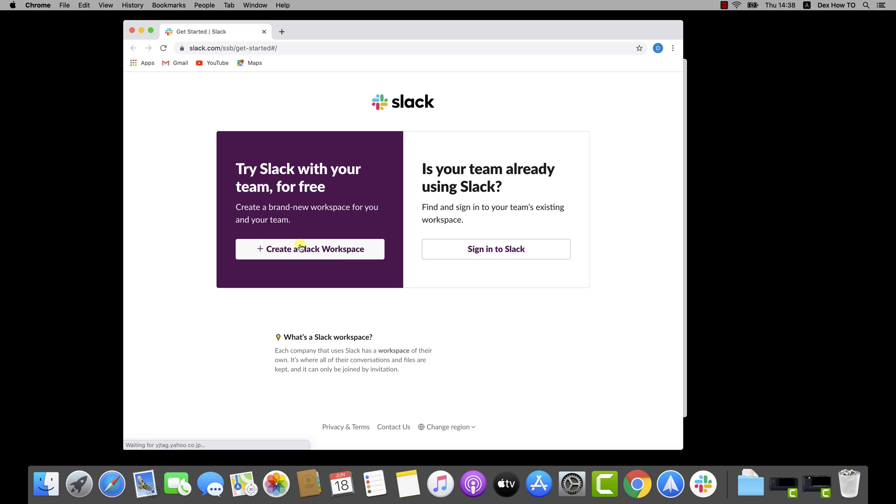
# Step: Request a sign-in link for an existing workspace using your email address
pyautogui.click(497, 250)
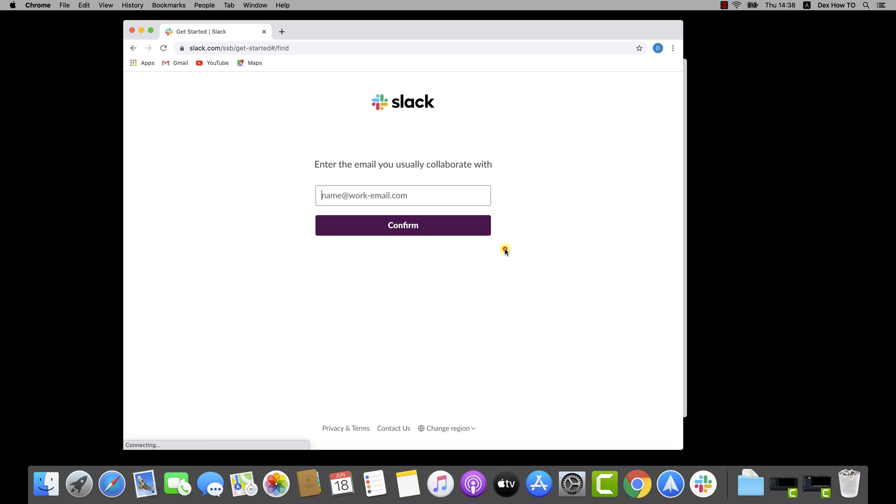
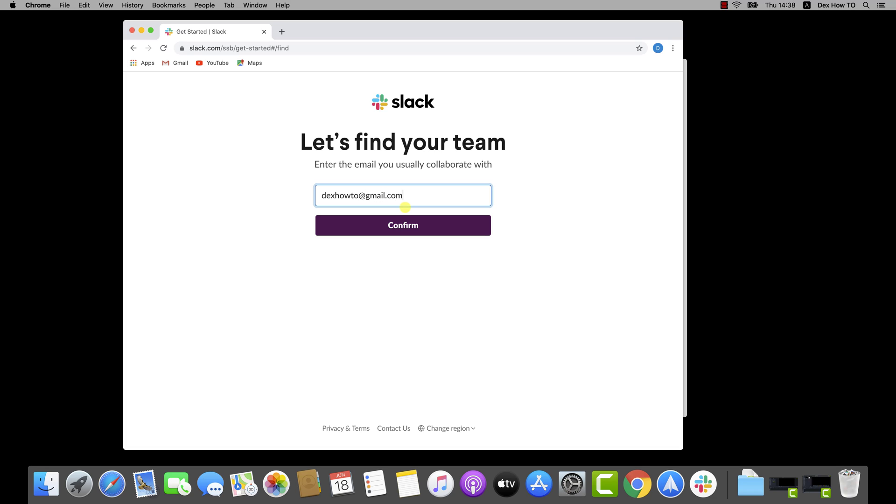
pyautogui.click(431, 230)
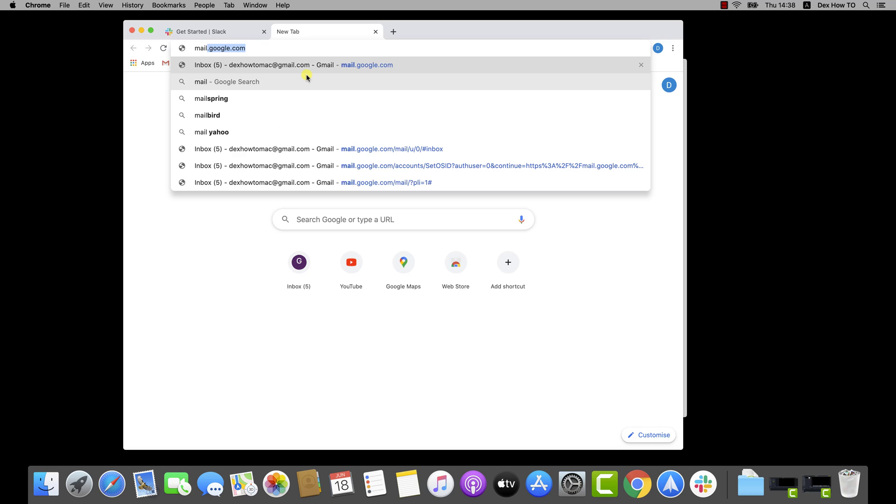
# Step: Correct the new tab's address to mail.google.com and load Gmail
pyautogui.press('BackSpace')
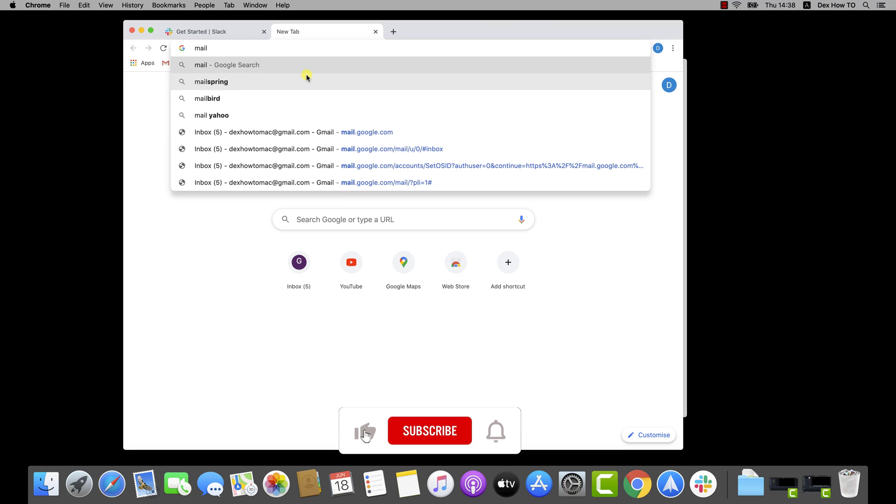
pyautogui.write('.google.\\')
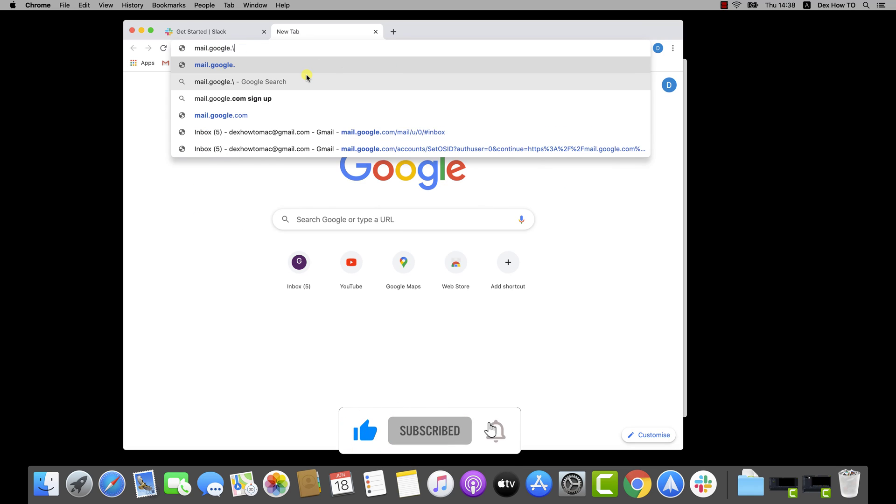
pyautogui.press('BackSpace')
pyautogui.write('com')
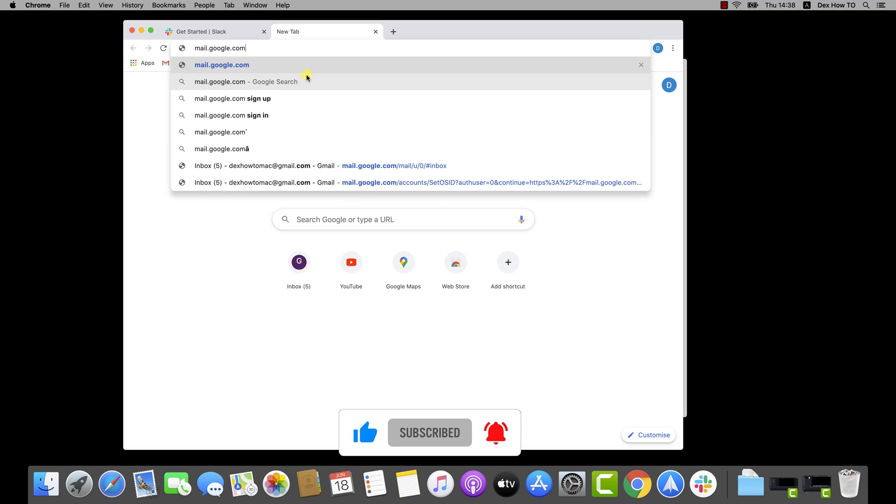
pyautogui.press('Return')
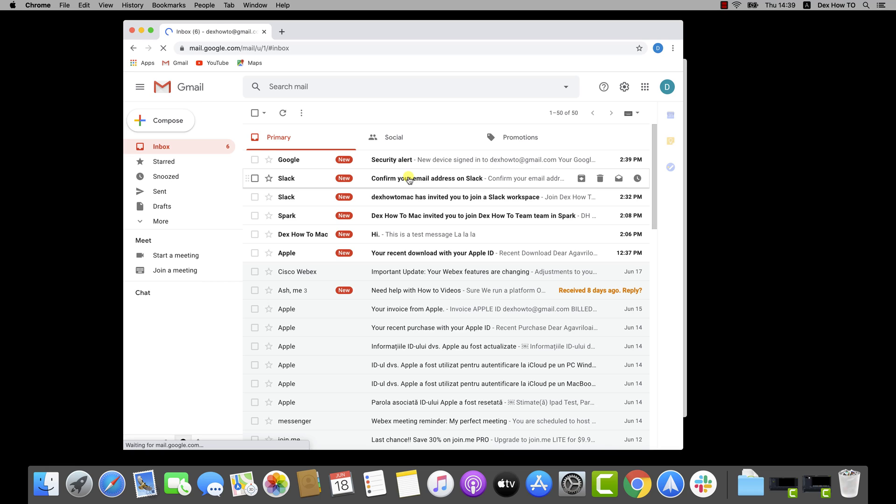
# Step: Open Slack's 'Confirm your email address' message in Gmail and confirm the address
pyautogui.click(409, 179)
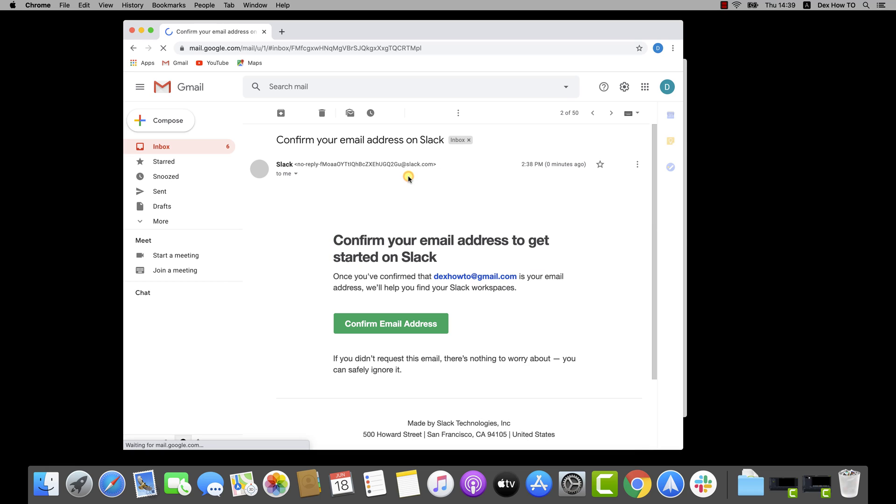
pyautogui.click(393, 324)
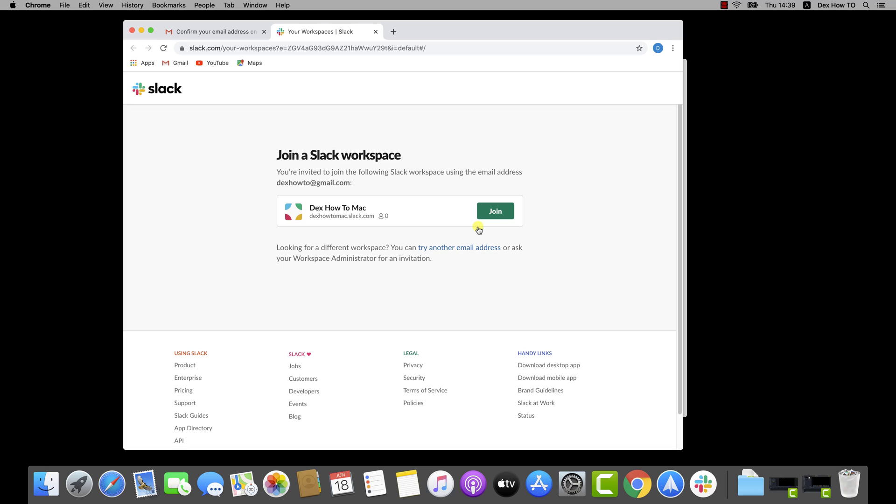
# Step: Join Dex How To Mac, enter an account password, and create the account
pyautogui.click(500, 210)
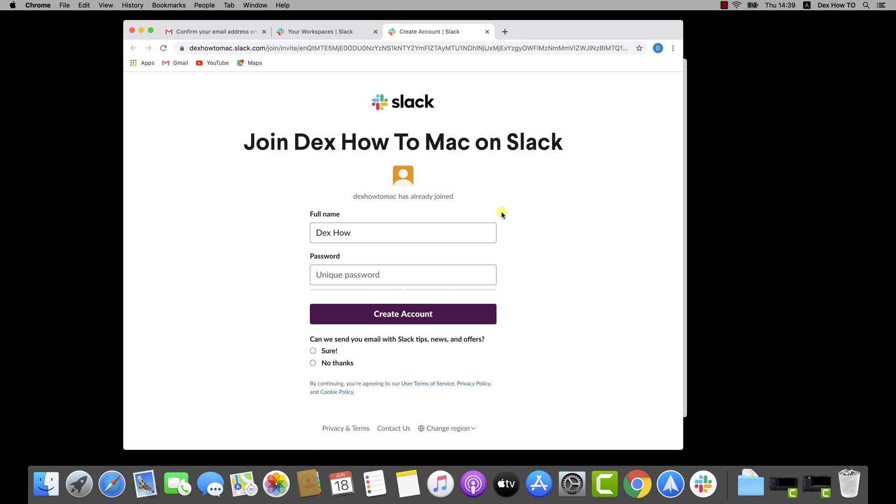
pyautogui.click(399, 274)
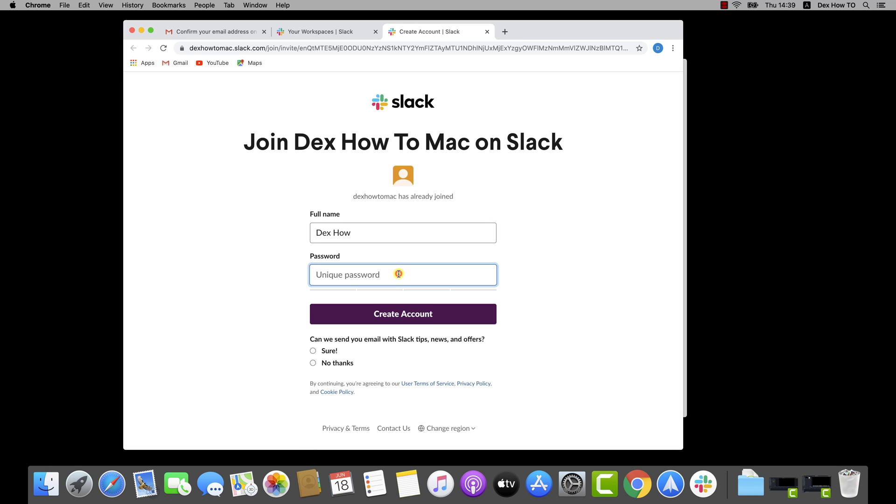
pyautogui.write('••••••••••••')
pyautogui.click(426, 315)
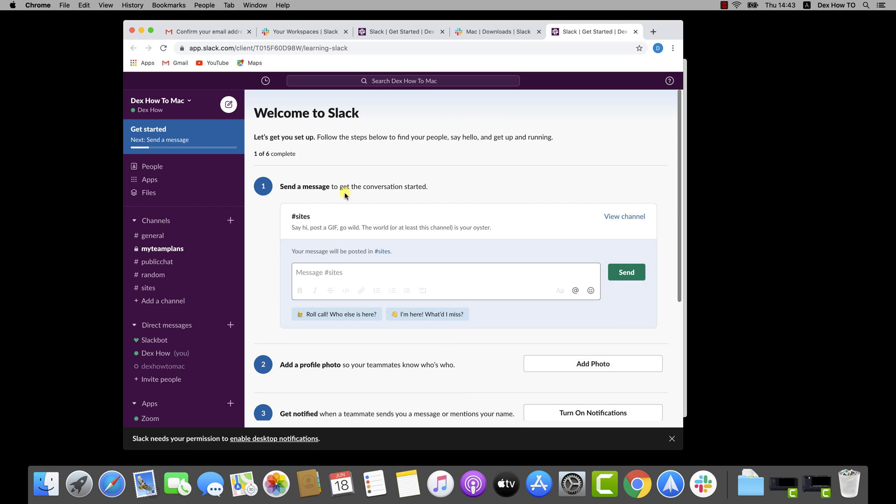
# Step: Choose Open the Slack App from the Dex How To Mac workspace menu
pyautogui.click(171, 102)
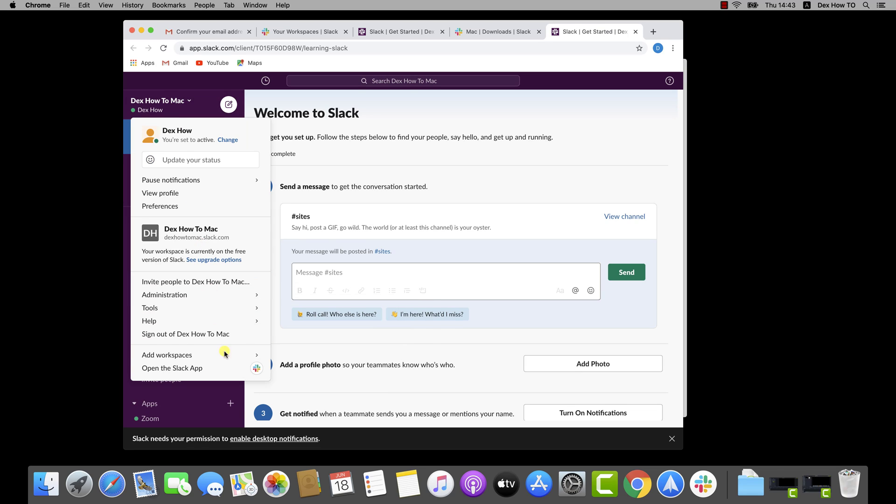
pyautogui.moveTo(225, 357)
pyautogui.press('Down')
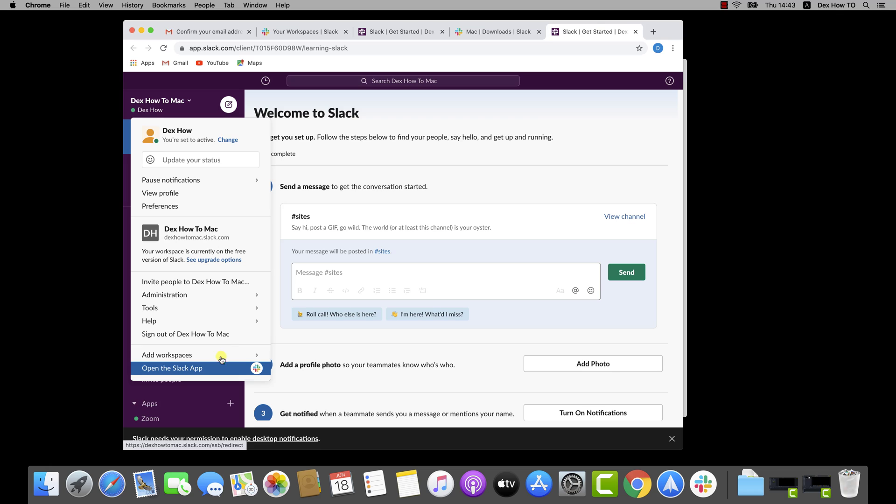
pyautogui.click(203, 369)
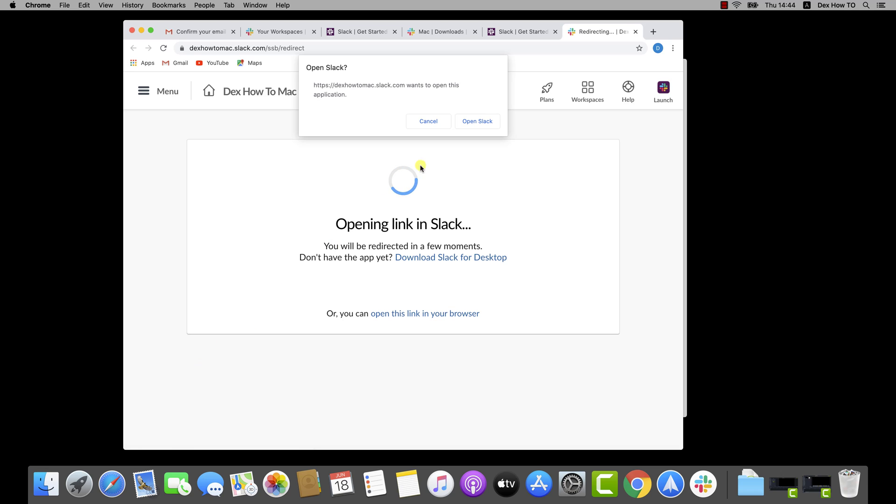
# Step: Launch the Slack app from the browser and post 'test' in #myteamplans
pyautogui.click(471, 122)
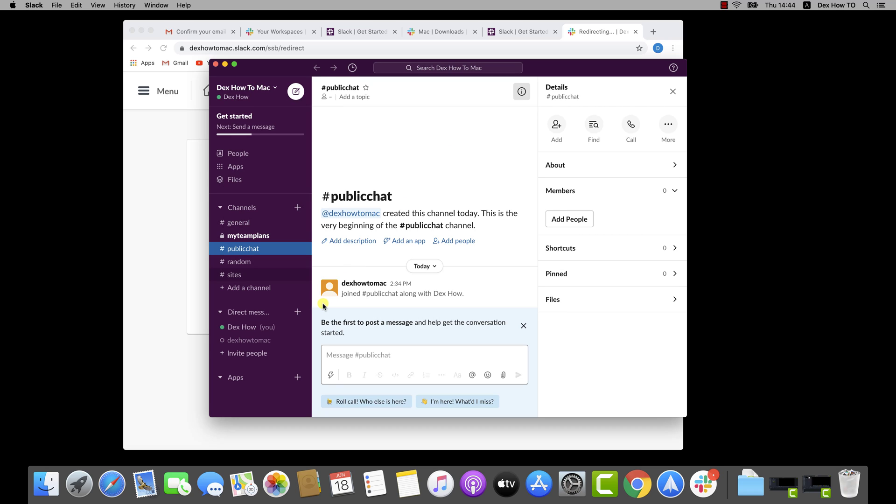
pyautogui.click(227, 235)
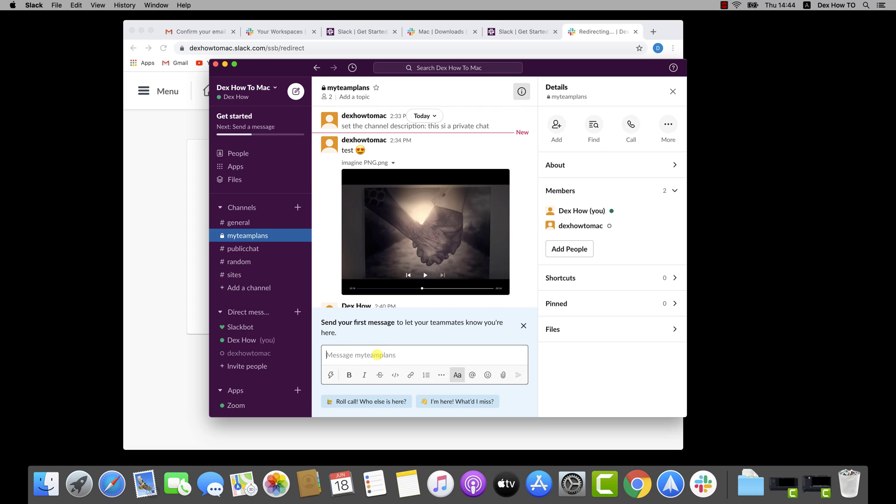
pyautogui.write('test')
pyautogui.click(519, 375)
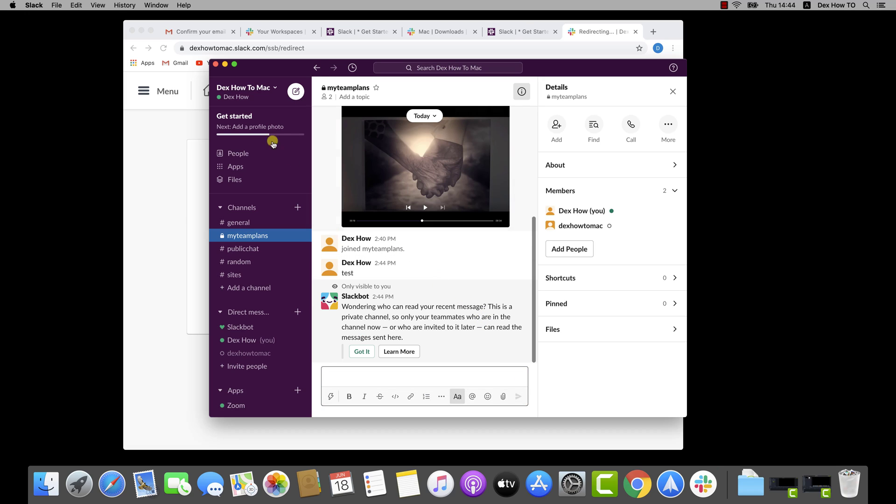
# Step: From the getting-started checklist, upload the imagine PNG image as the profile photo
pyautogui.click(261, 130)
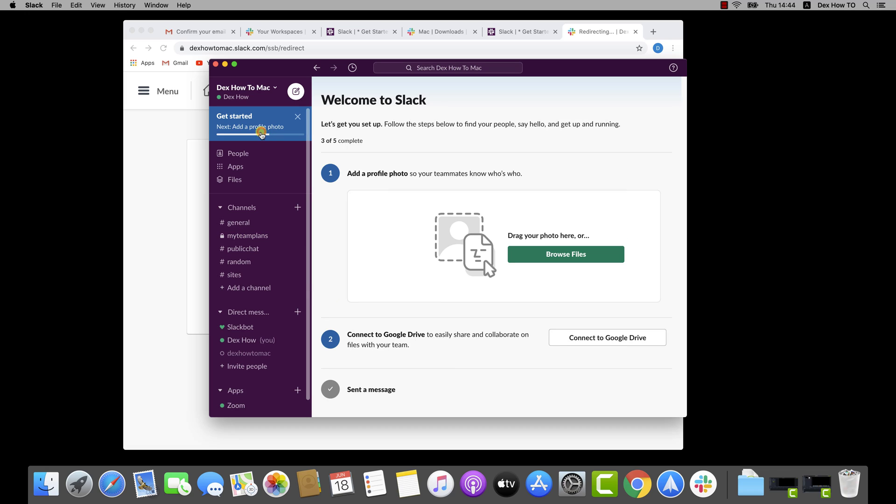
pyautogui.click(561, 259)
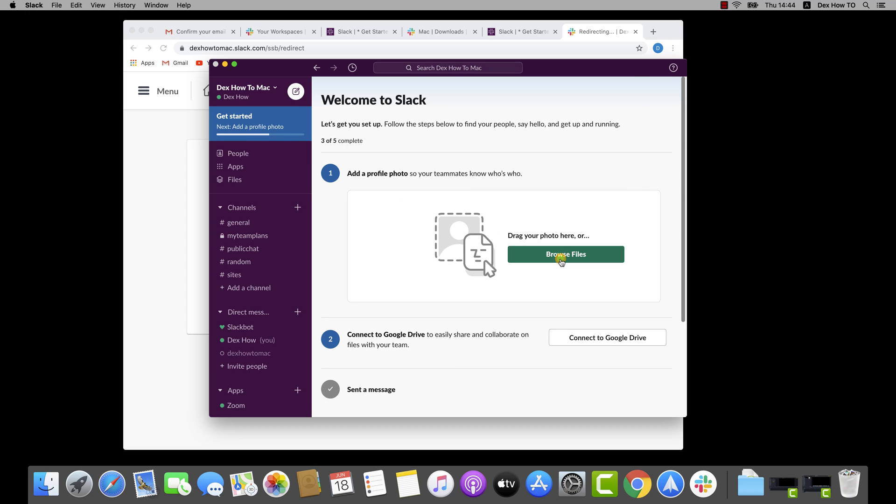
pyautogui.click(362, 91)
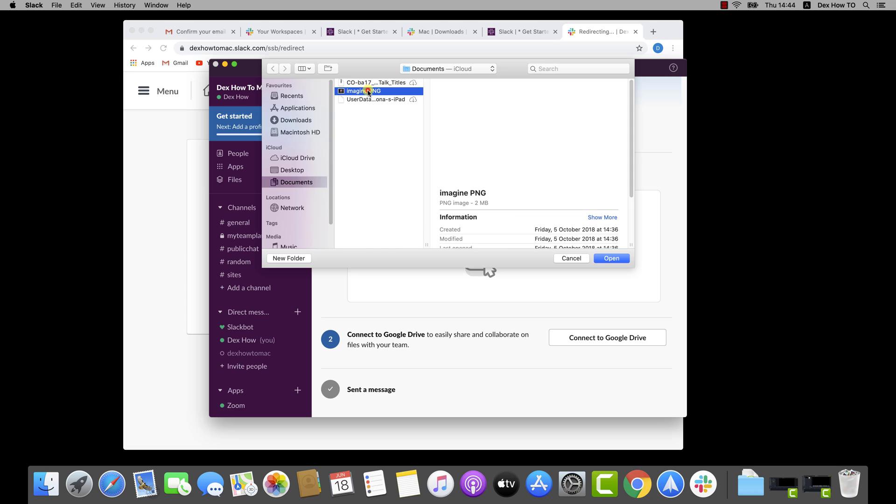
pyautogui.click(612, 259)
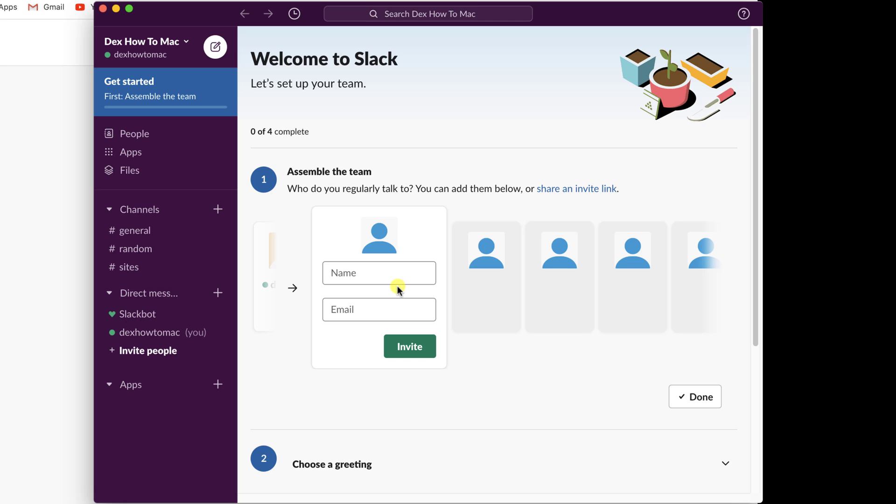
# Step: Invite a teammate from the Assemble the team card with their full name and corrected e-mail address
pyautogui.click(384, 278)
pyautogui.write('Dex')
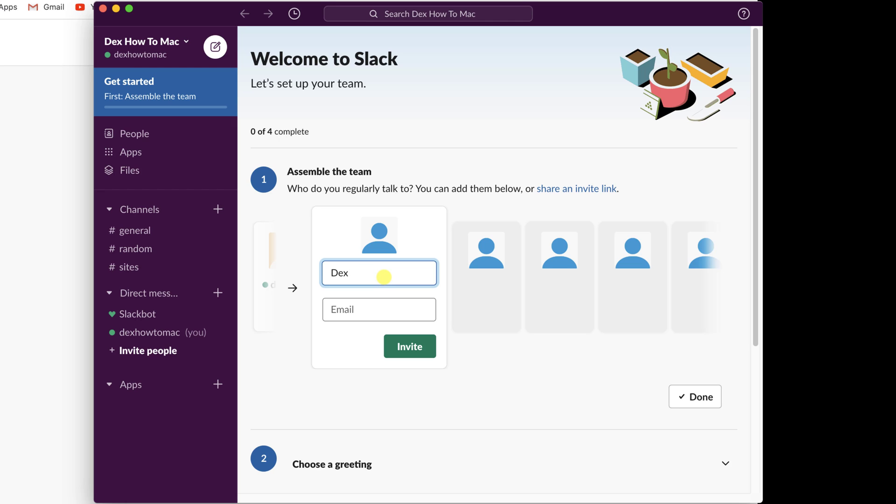
pyautogui.write(' How')
pyautogui.press('Tab')
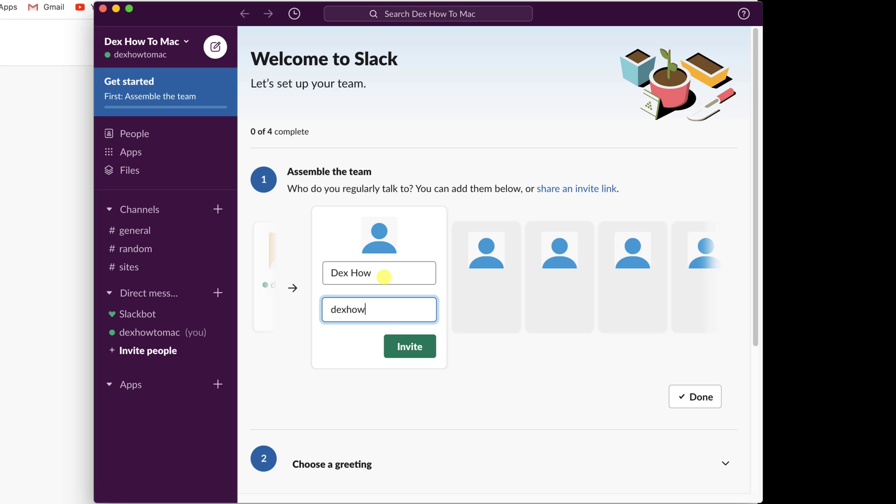
pyautogui.click(396, 344)
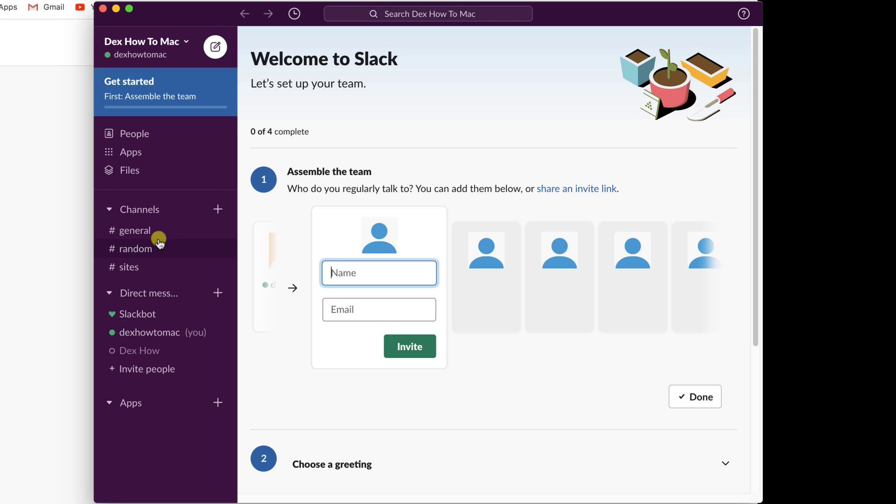
# Step: Open the Create a channel dialog from the + beside Channels
pyautogui.click(219, 209)
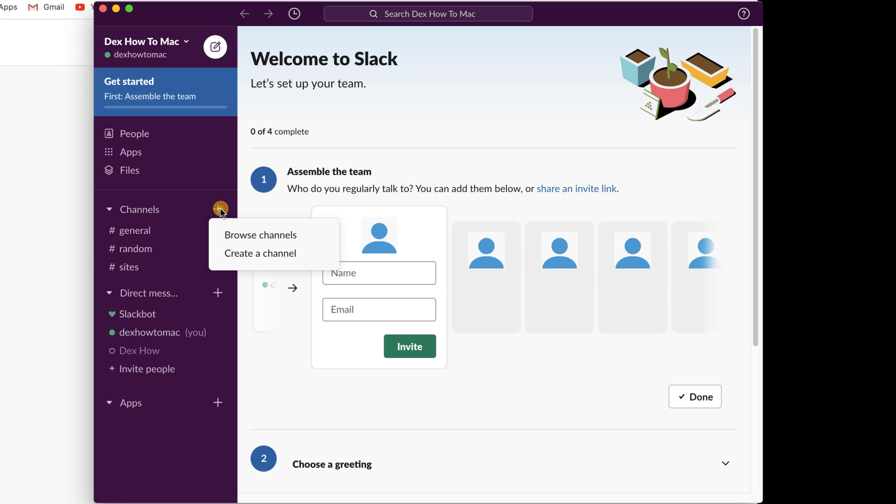
pyautogui.click(250, 257)
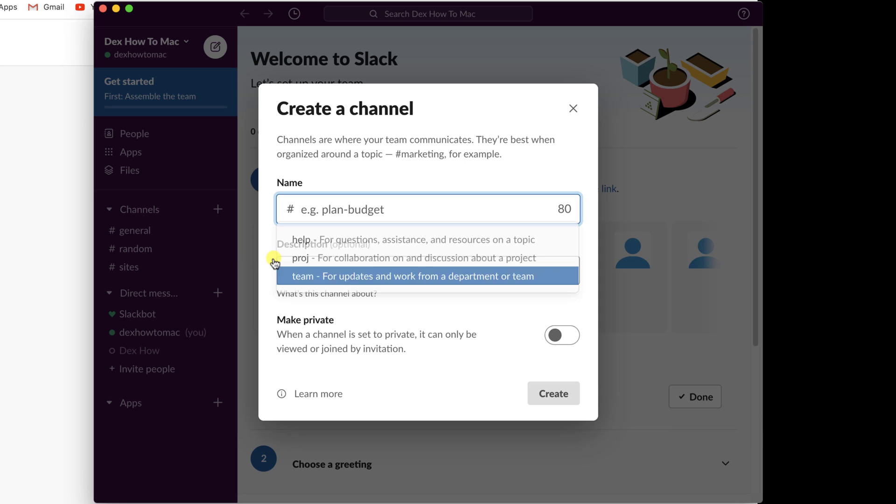
# Step: Name the channel myteamplans, describe it 'this si a private chat', make it private and create it
pyautogui.write('myteamp')
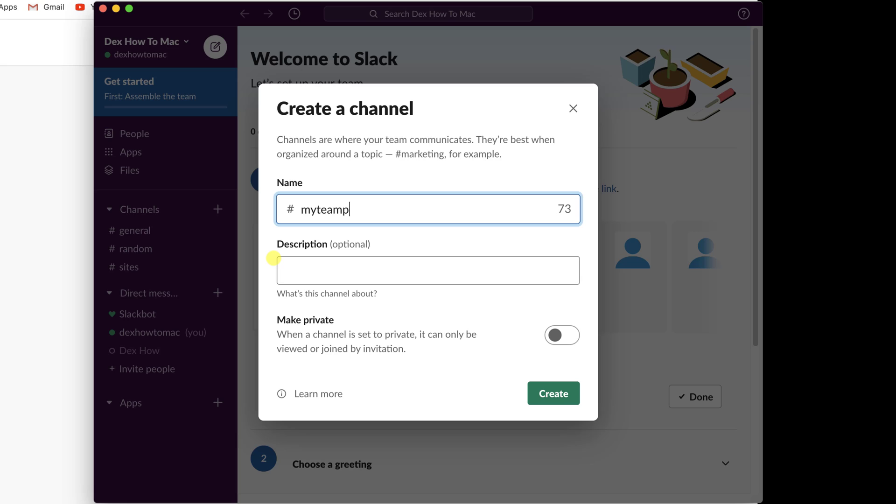
pyautogui.write('lans')
pyautogui.click(385, 274)
pyautogui.write('this si')
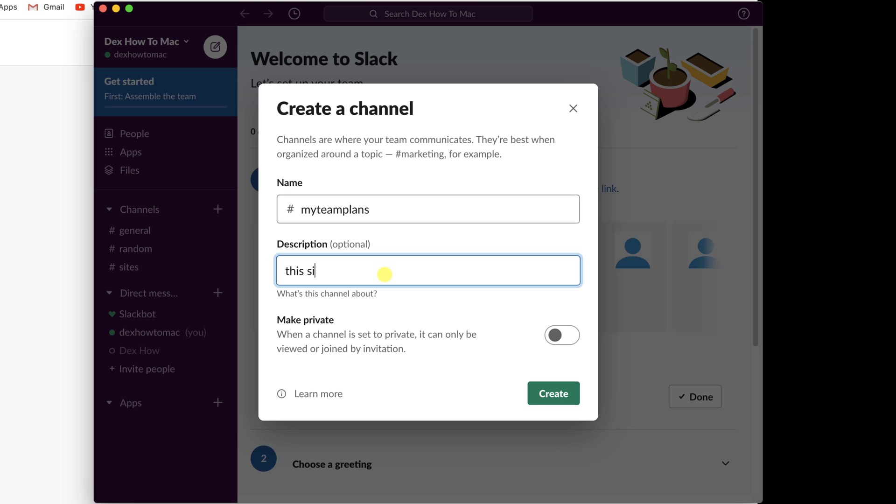
pyautogui.write(' a private chat')
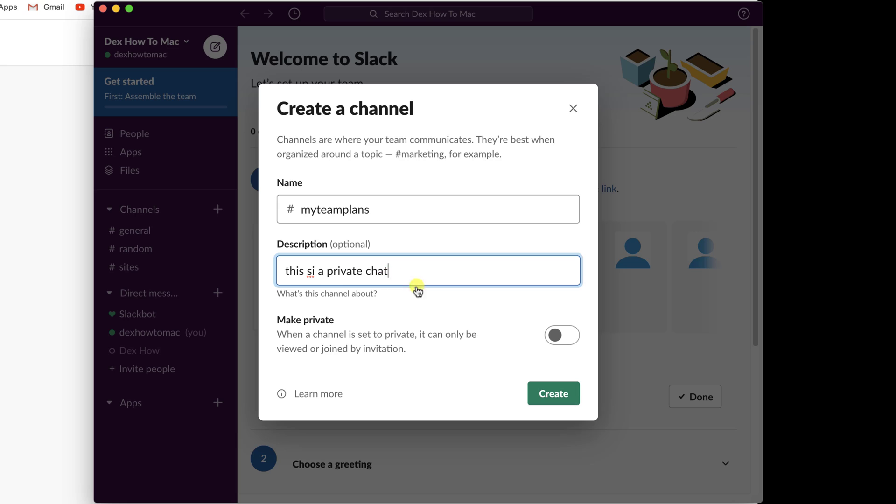
pyautogui.click(562, 337)
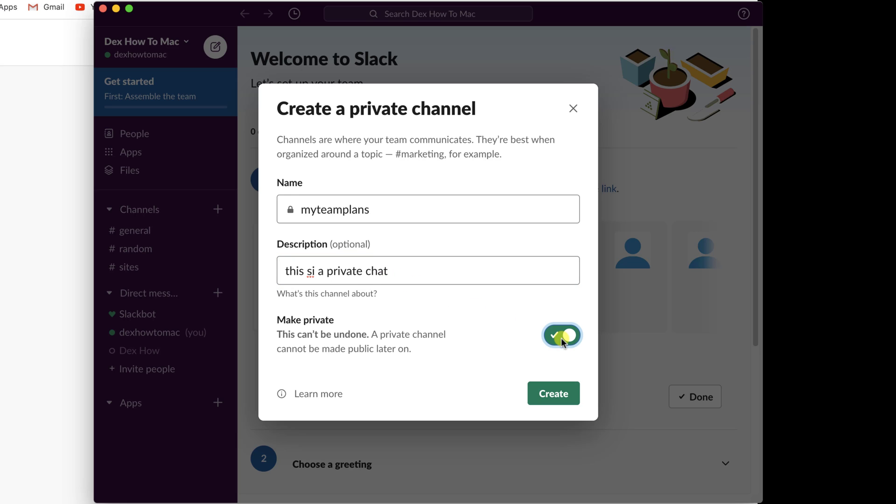
pyautogui.click(555, 401)
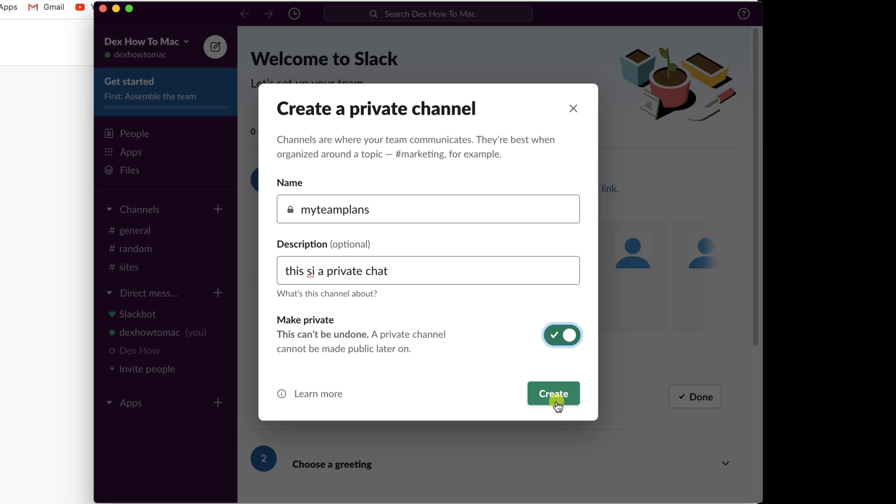
pyautogui.click(556, 403)
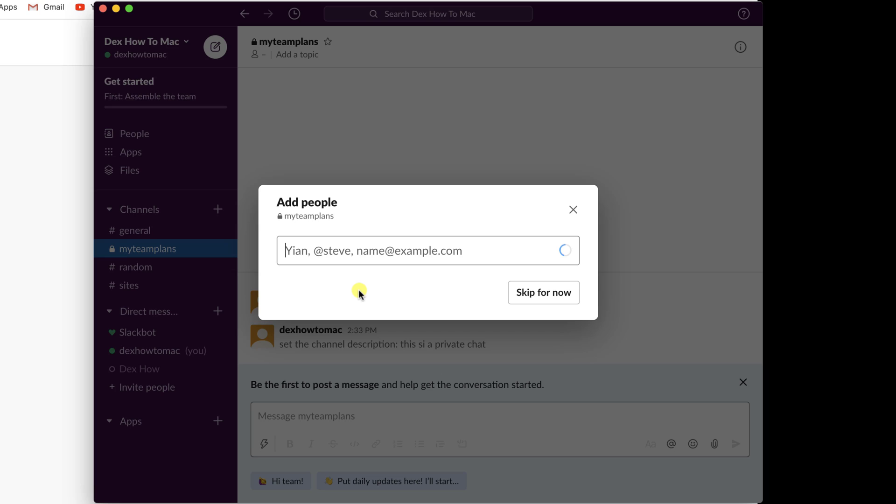
# Step: Skip the Add people prompt for #myteamplans without inviting anyone
pyautogui.click(556, 300)
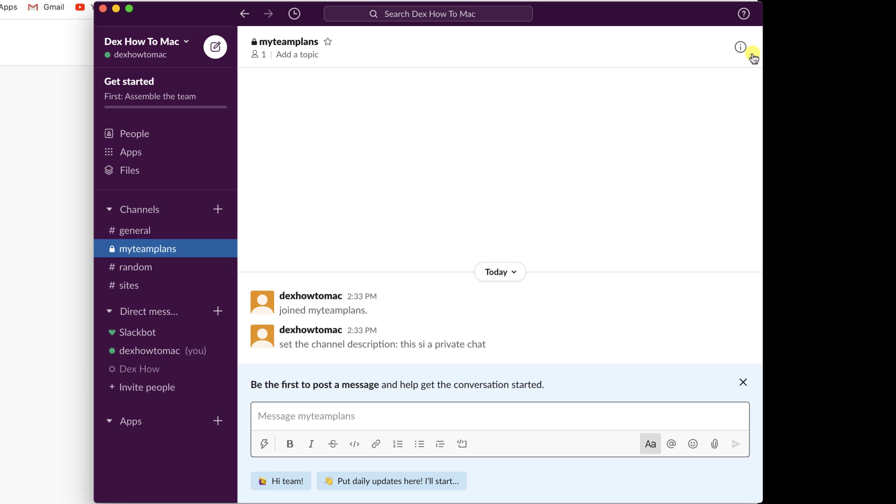
# Step: Add the invited teammate to #myteamplans by e-mail from the channel's Members list, making 2 members
pyautogui.click(749, 55)
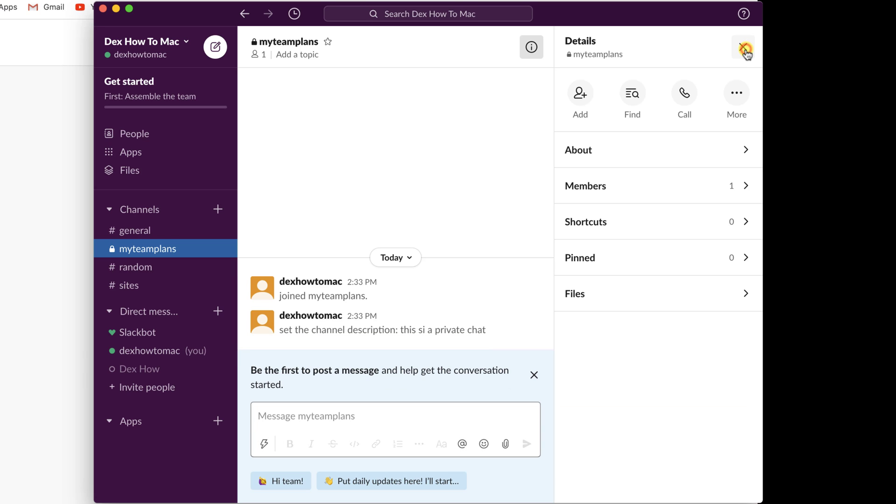
pyautogui.click(641, 193)
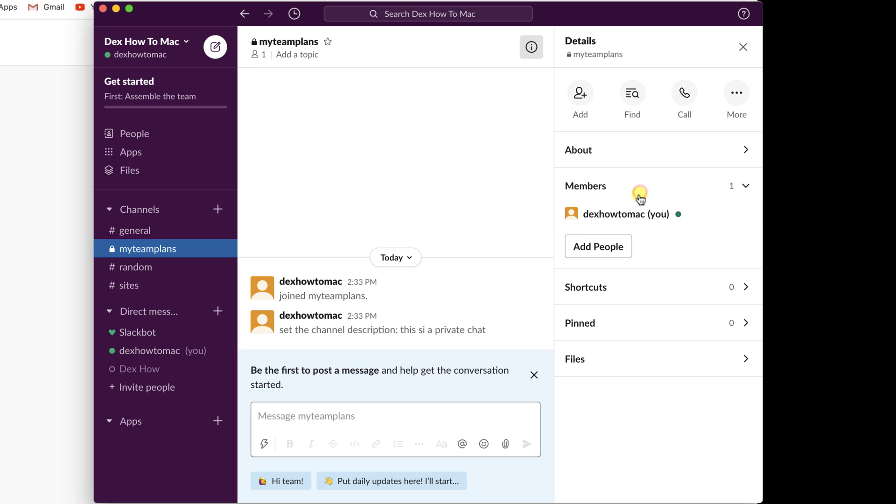
pyautogui.click(609, 252)
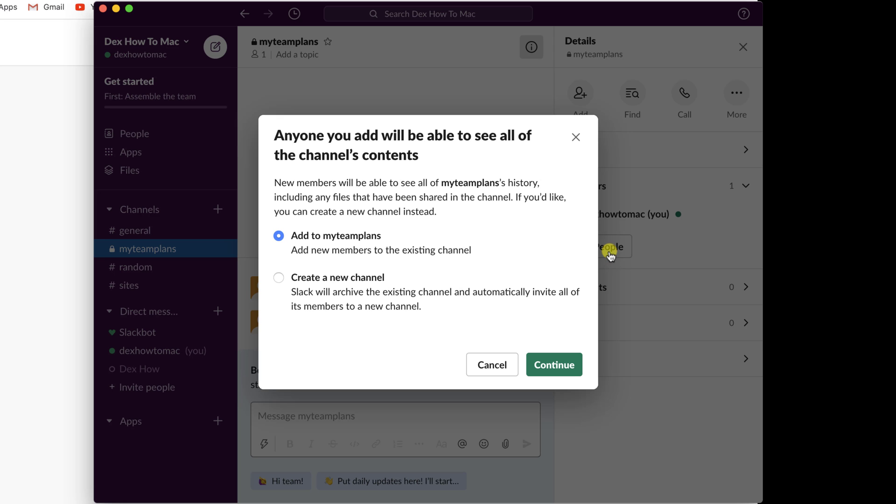
pyautogui.click(575, 376)
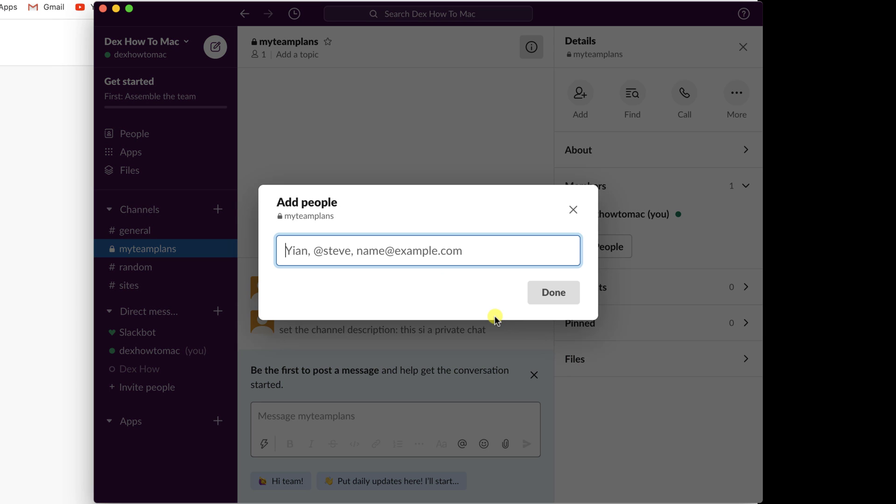
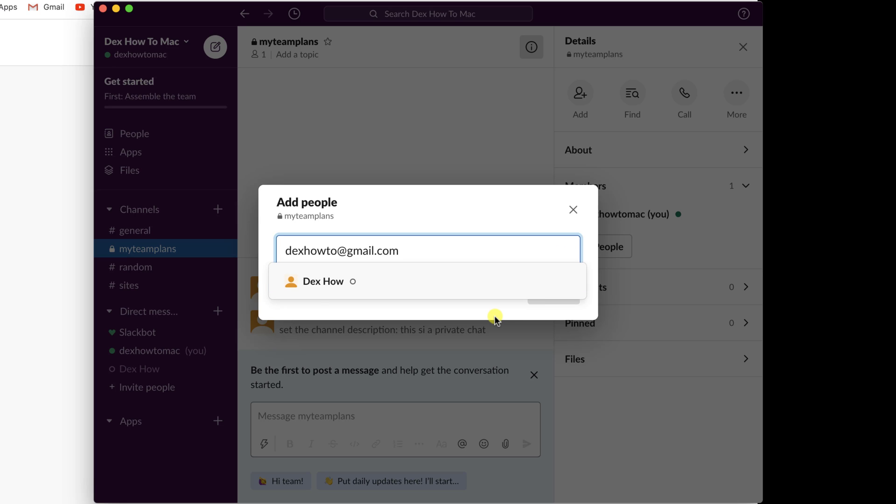
pyautogui.click(336, 280)
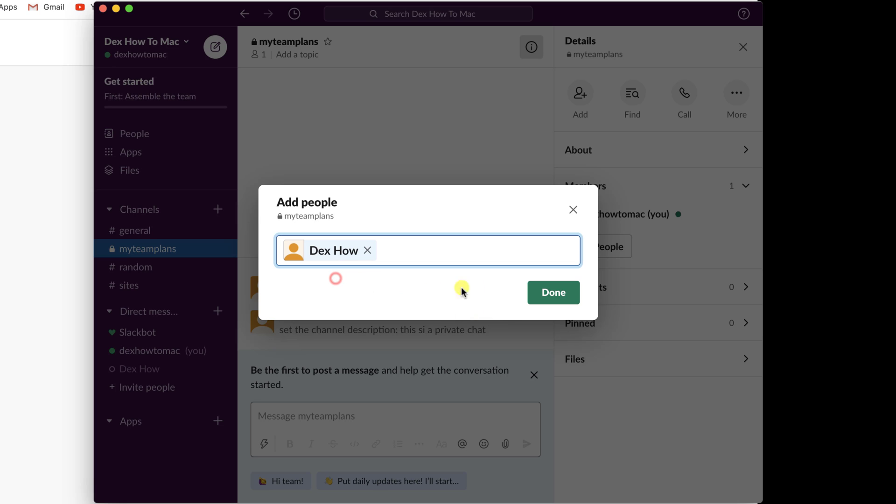
pyautogui.click(558, 294)
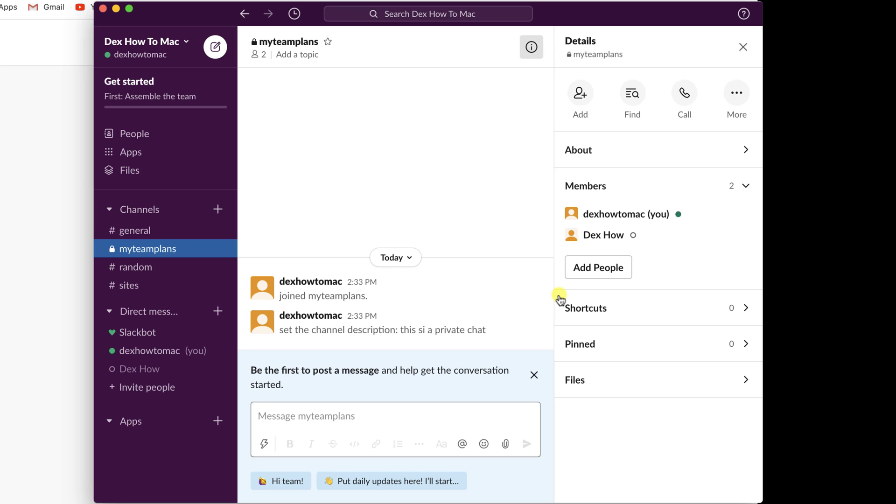
# Step: Create the public channel #publicchat and keep 'Add all members' so it has 2 members
pyautogui.click(366, 423)
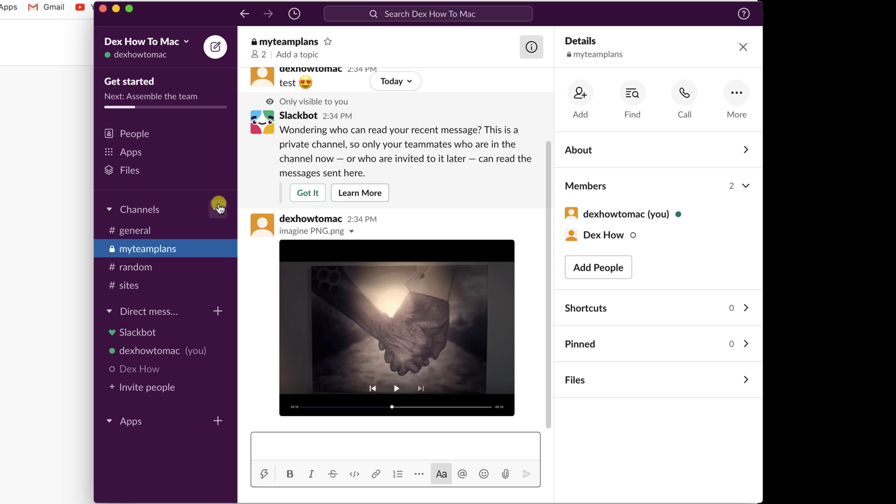
pyautogui.click(219, 205)
pyautogui.press('Down')
pyautogui.press('Down')
pyautogui.click(245, 252)
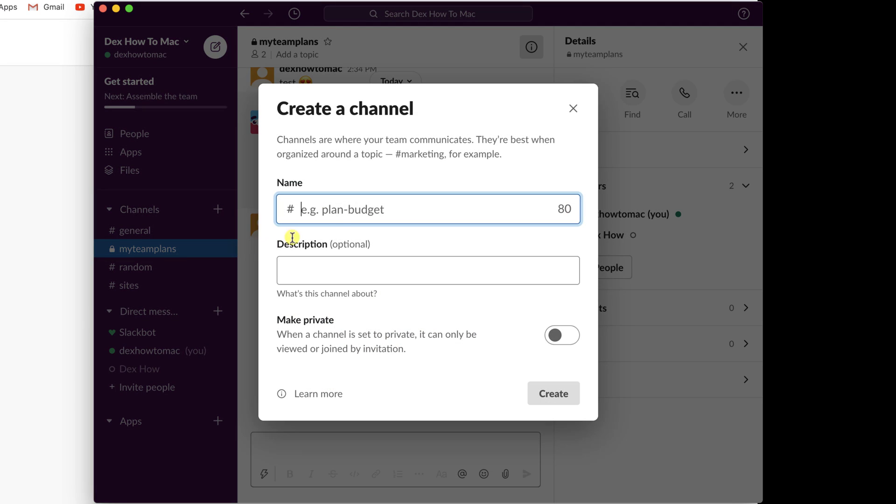
pyautogui.click(337, 223)
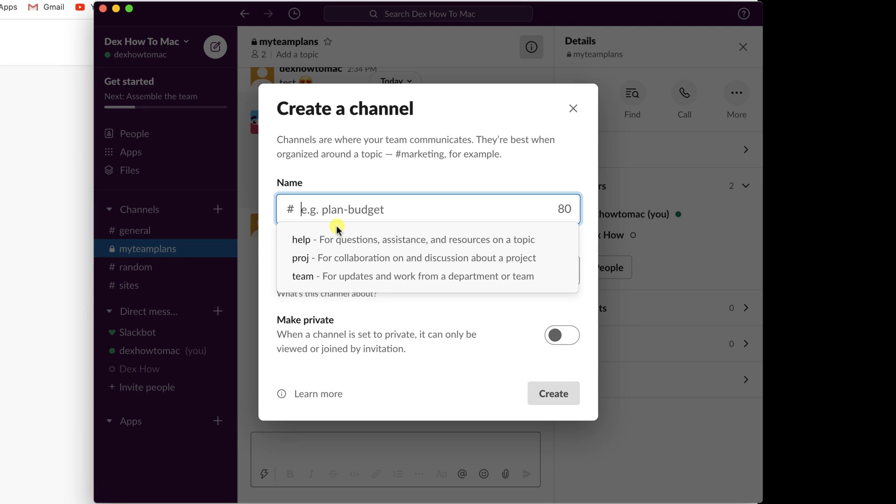
pyautogui.write('publicc')
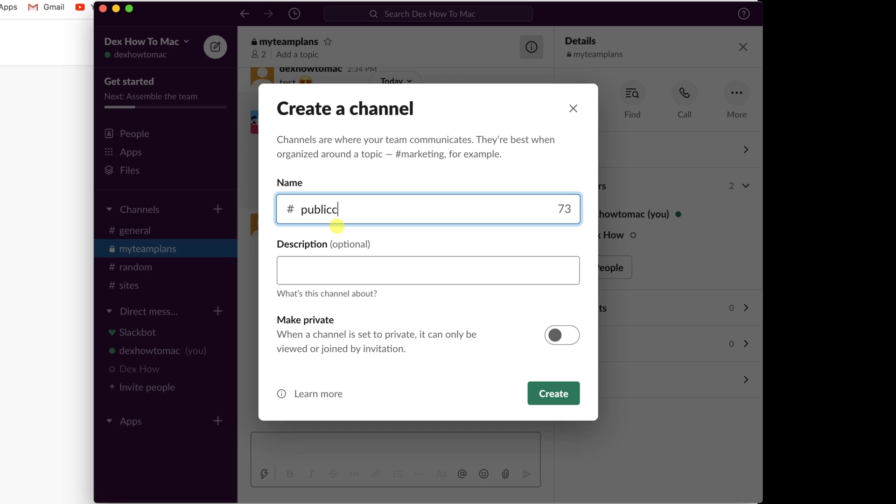
pyautogui.write('hat')
pyautogui.click(551, 404)
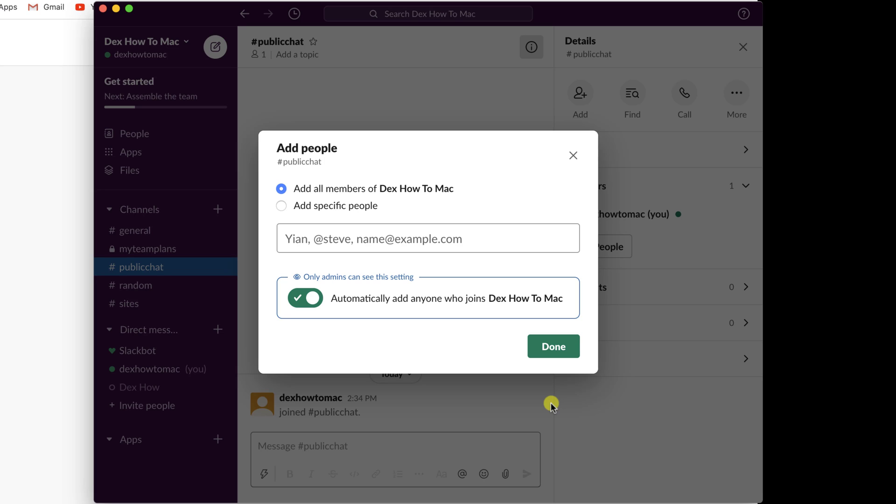
pyautogui.click(550, 354)
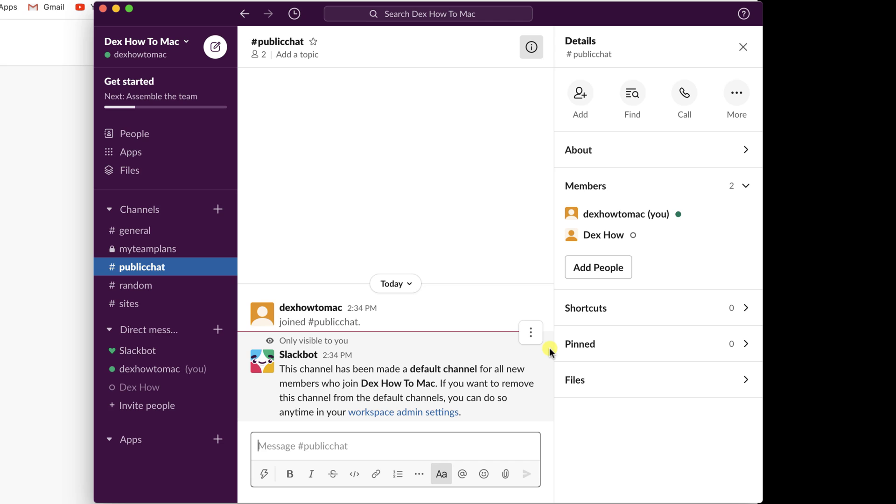
# Step: Open the Files page from the sidebar, which shows 0 files
pyautogui.click(148, 176)
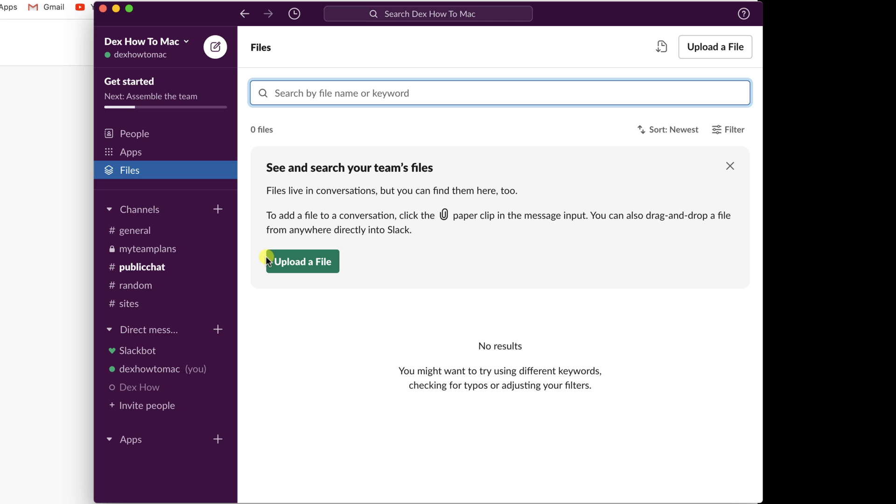
# Step: Open the Apps page from the sidebar to reach Zoom's App Directory listing
pyautogui.click(132, 152)
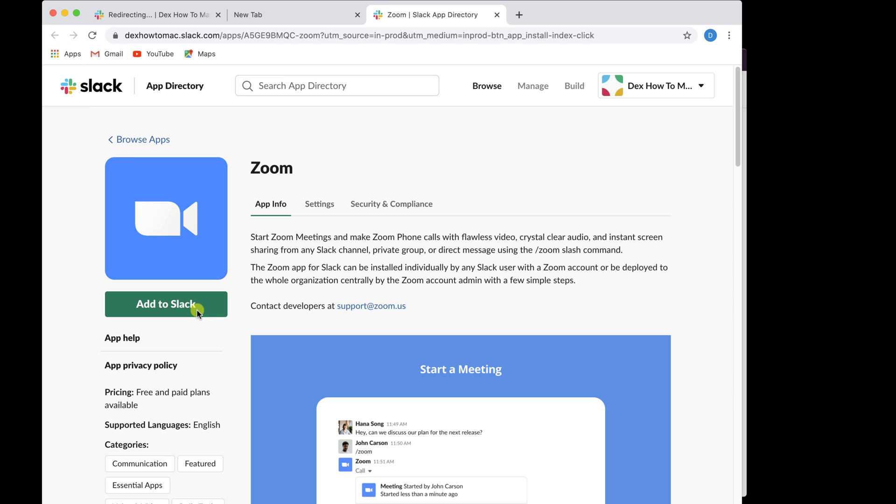
# Step: Add Zoom to only your own Slack account, allow its permissions, and close Chrome
pyautogui.click(153, 304)
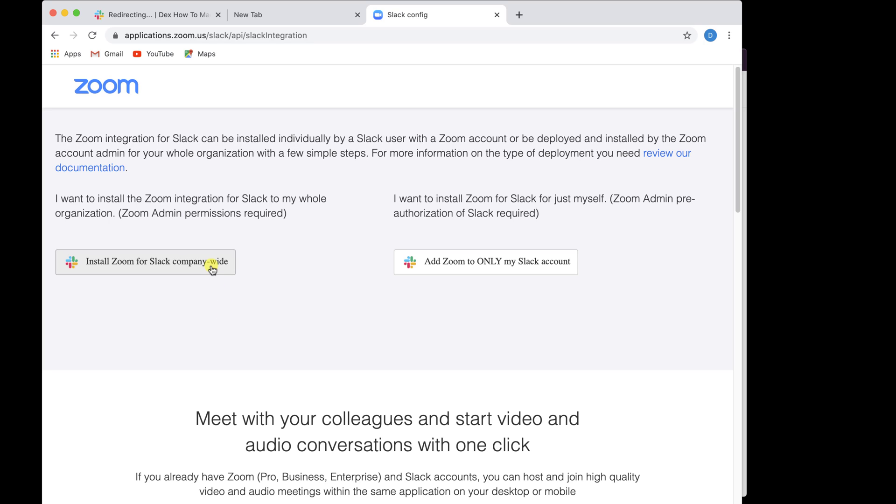
pyautogui.click(492, 268)
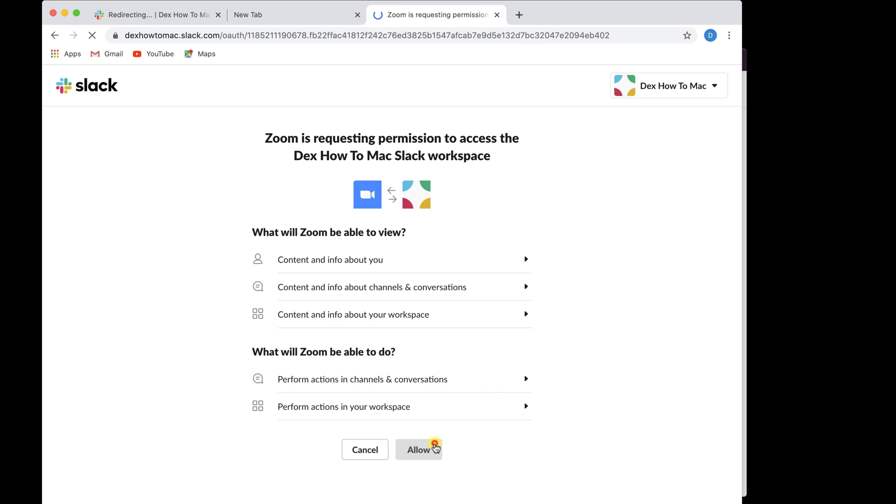
pyautogui.click(433, 448)
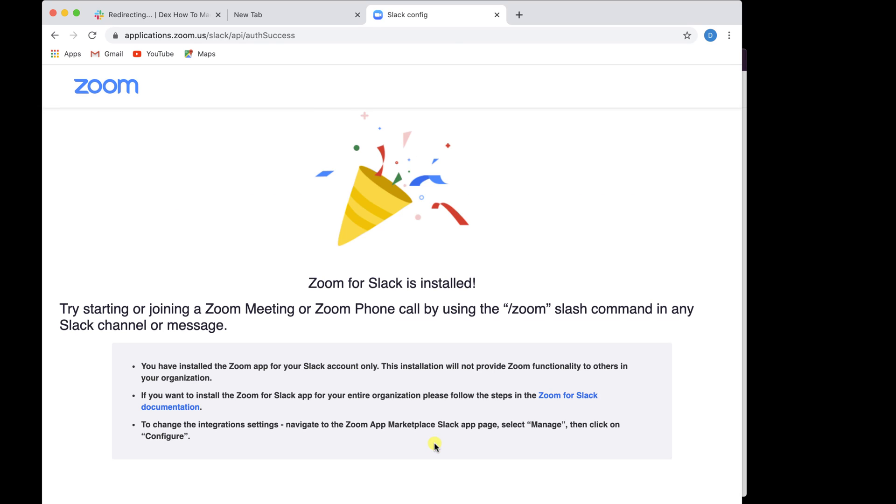
pyautogui.click(52, 13)
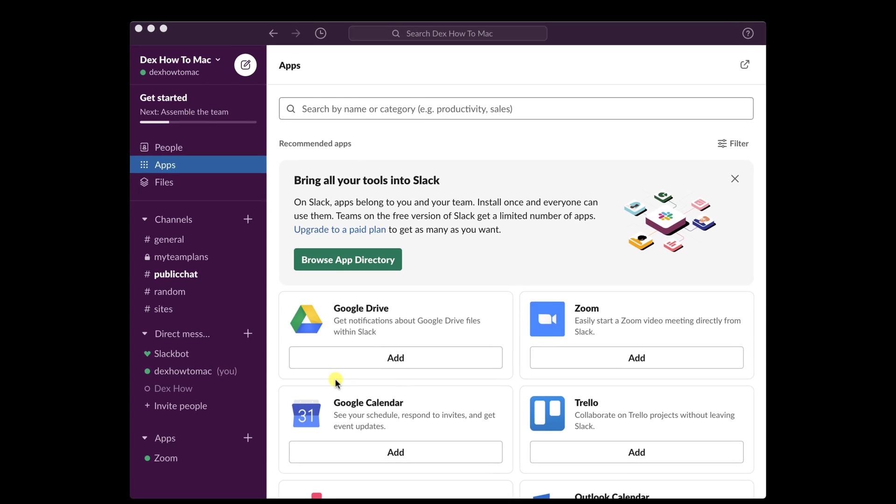
# Step: Bring Slack forward and open the #publicchat channel with its two-member details
pyautogui.click(171, 268)
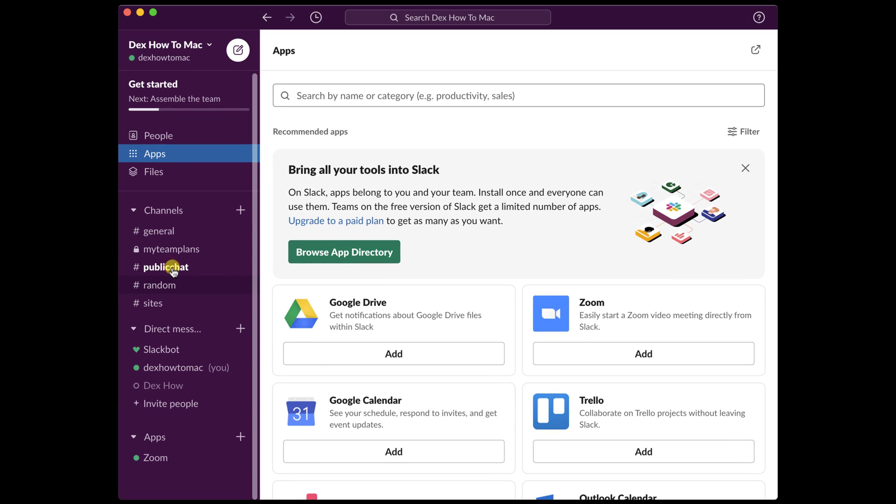
pyautogui.click(173, 268)
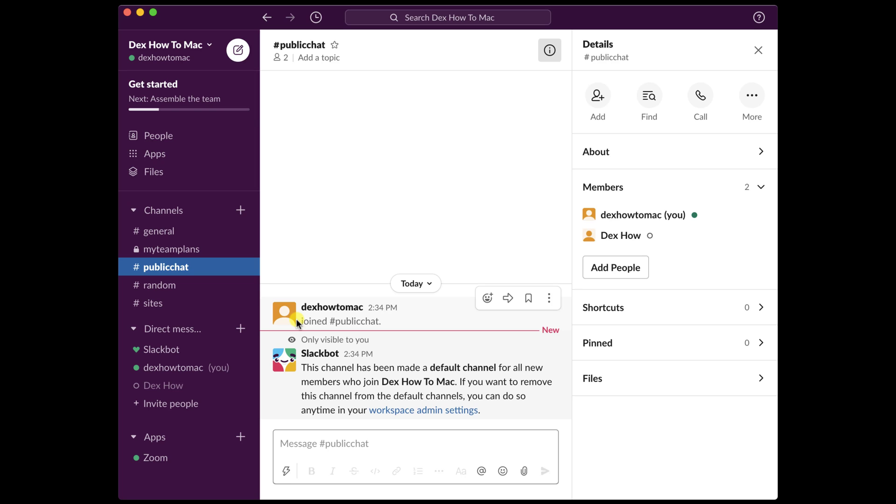
# Step: In the workspace menu, toggle status to away and back to active, then highlight Preferences
pyautogui.click(206, 45)
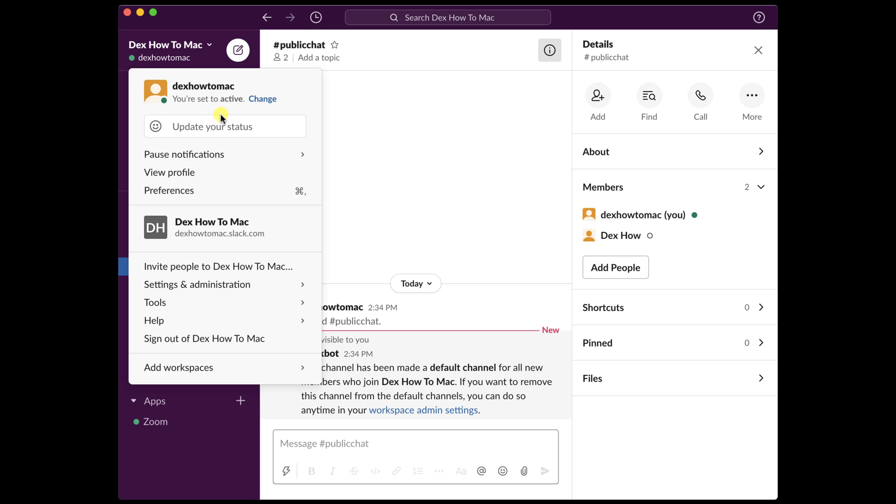
pyautogui.click(260, 99)
pyautogui.click(259, 99)
pyautogui.moveTo(236, 147)
pyautogui.press('Down')
pyautogui.press('Down')
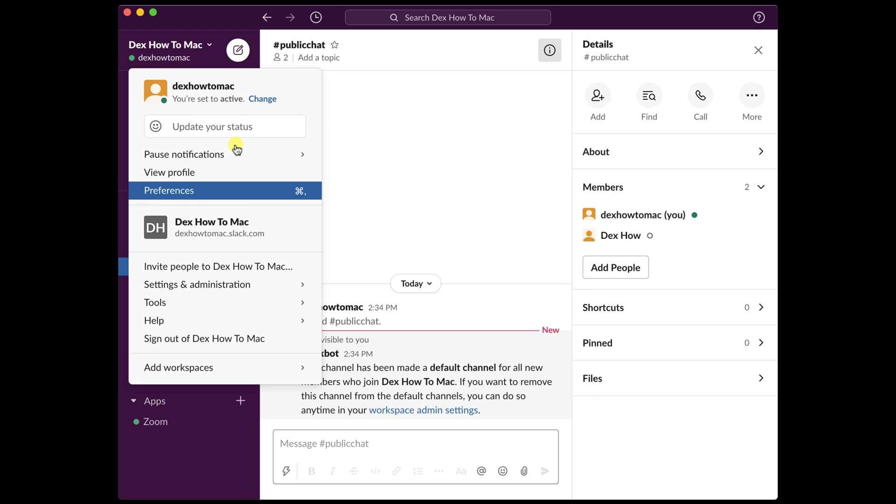